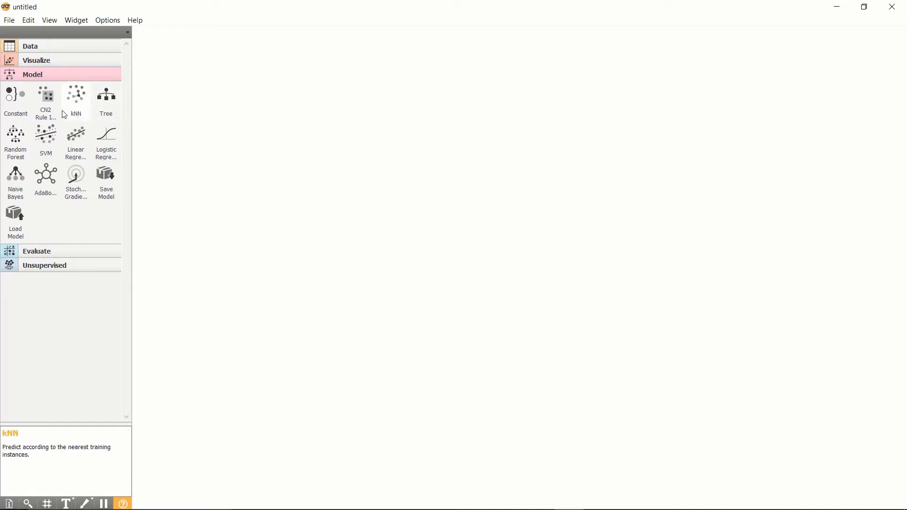
click(52, 253)
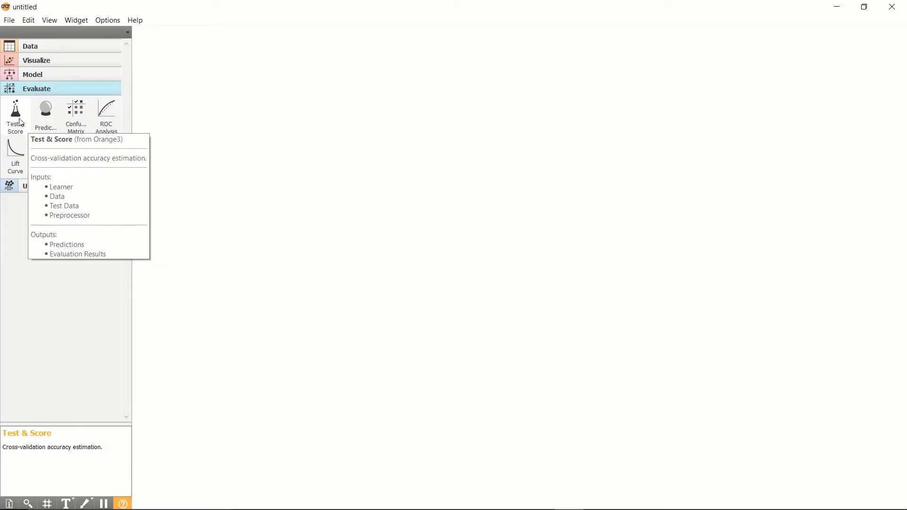
click(61, 188)
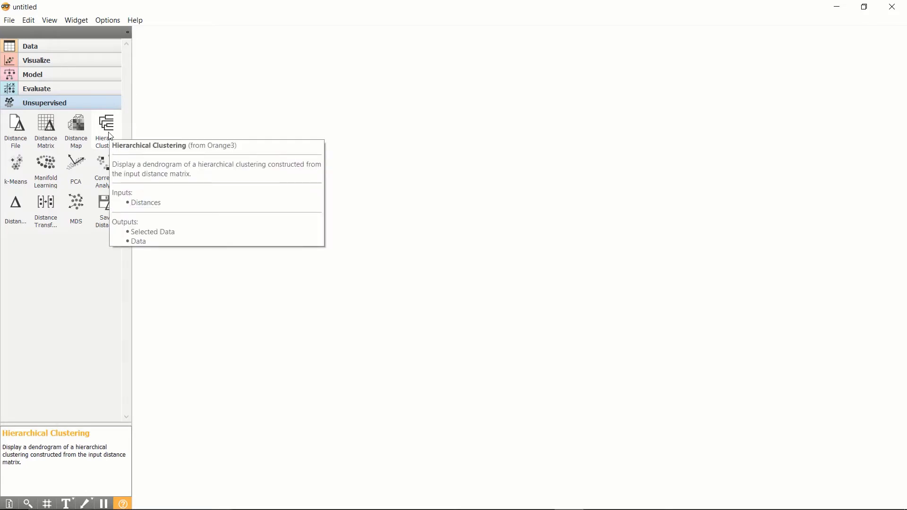
Add a File widget to the canvas and load the census.csv dataset into it
click(72, 45)
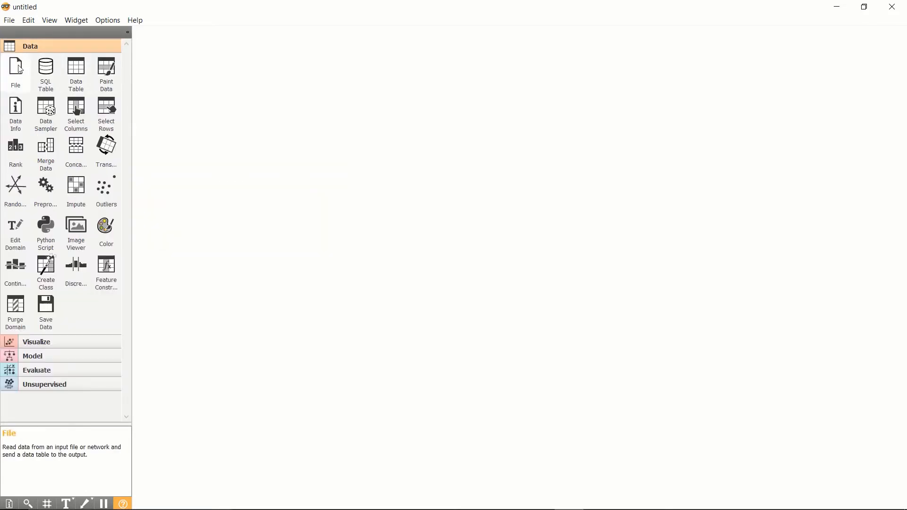
drag(20, 69, 201, 99)
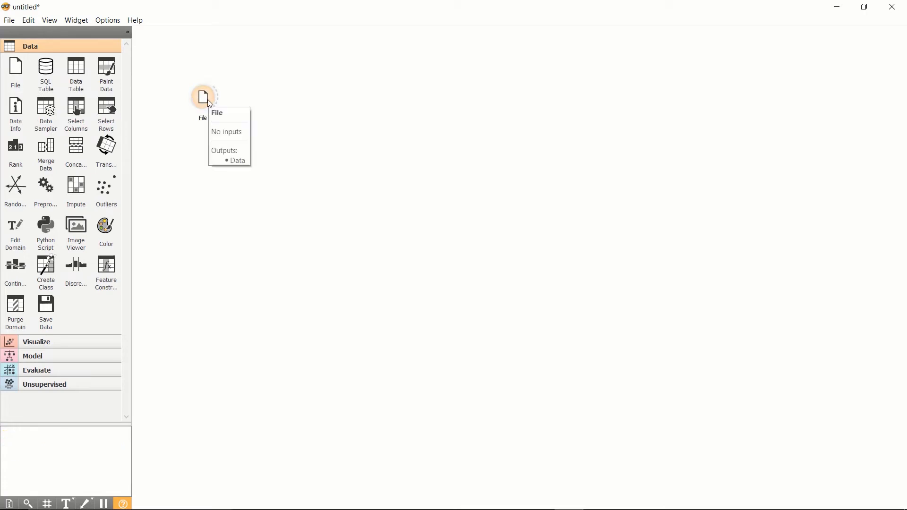
double_click(209, 102)
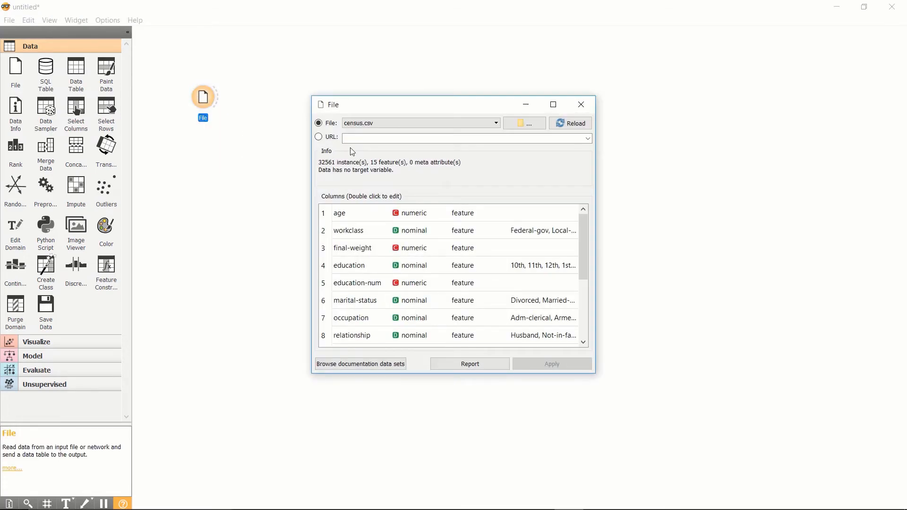
click(520, 126)
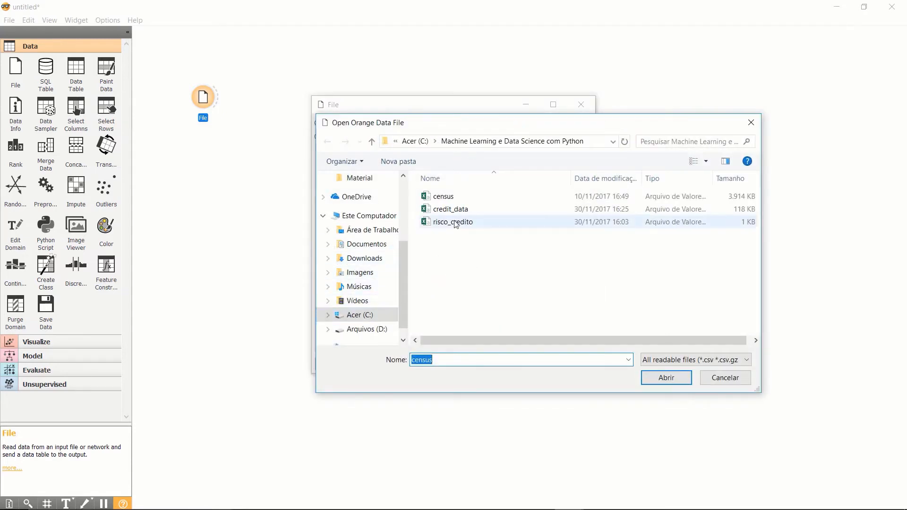
double_click(442, 196)
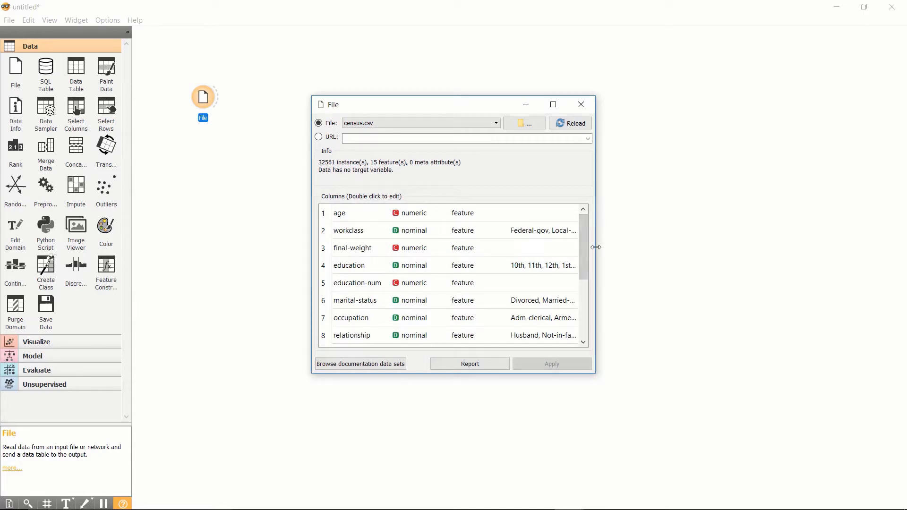
Set the role of the income column to target in the File widget, apply the change and close the dialog
drag(596, 247, 699, 248)
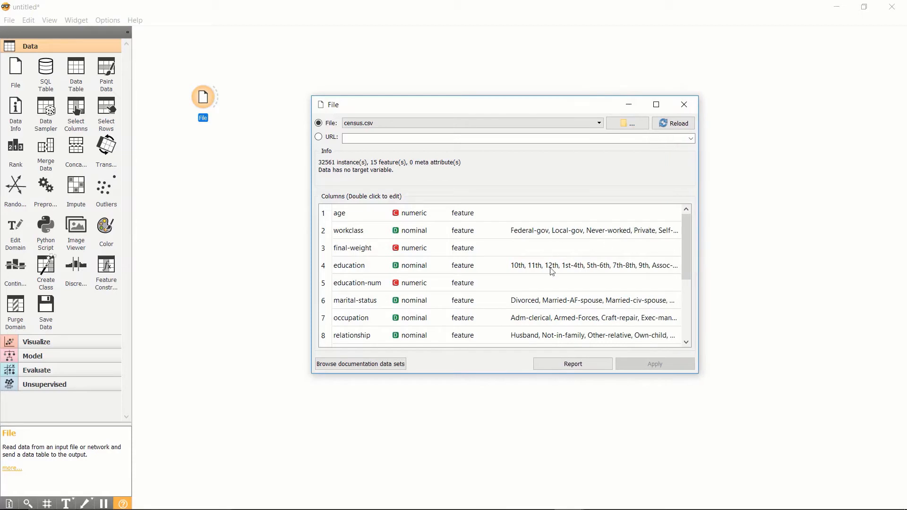
drag(686, 260, 690, 312)
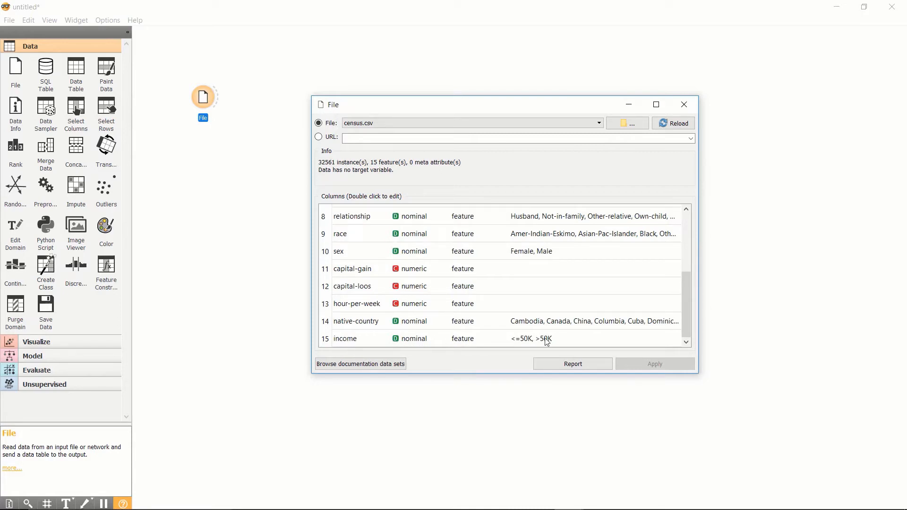
click(480, 342)
double_click(501, 341)
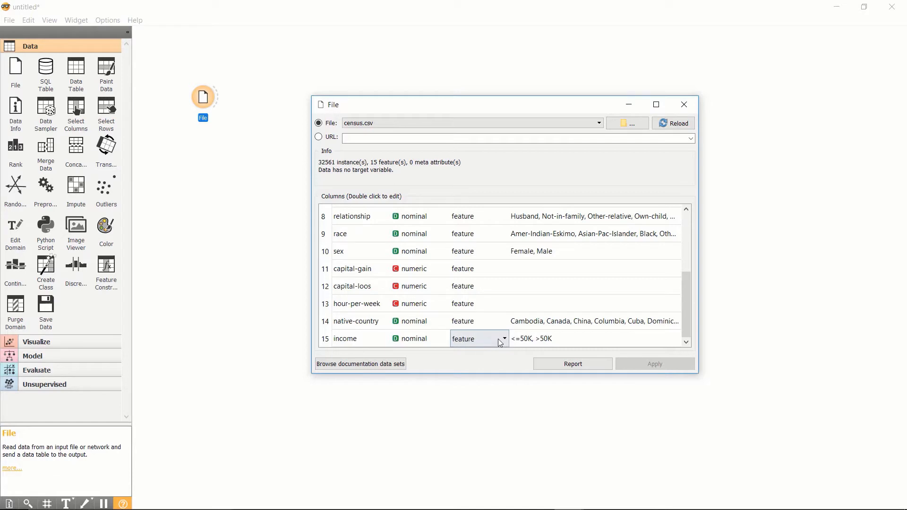
click(506, 340)
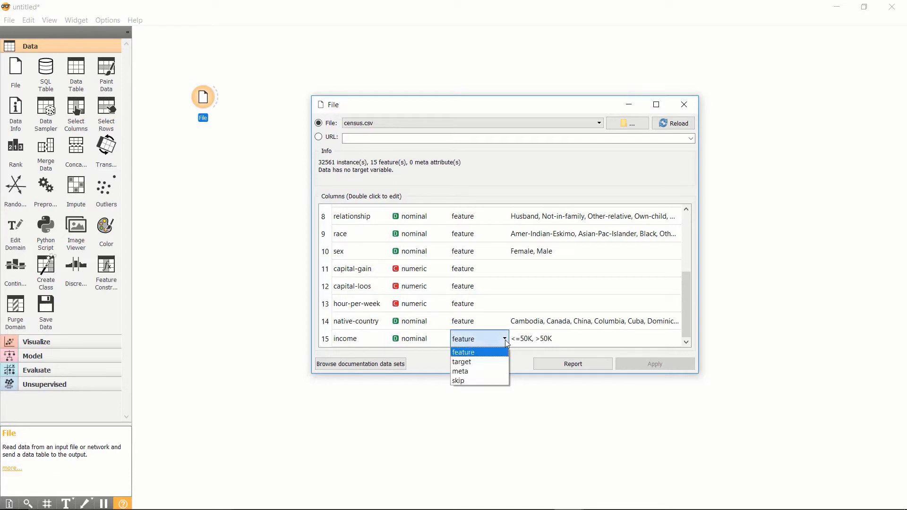
click(474, 364)
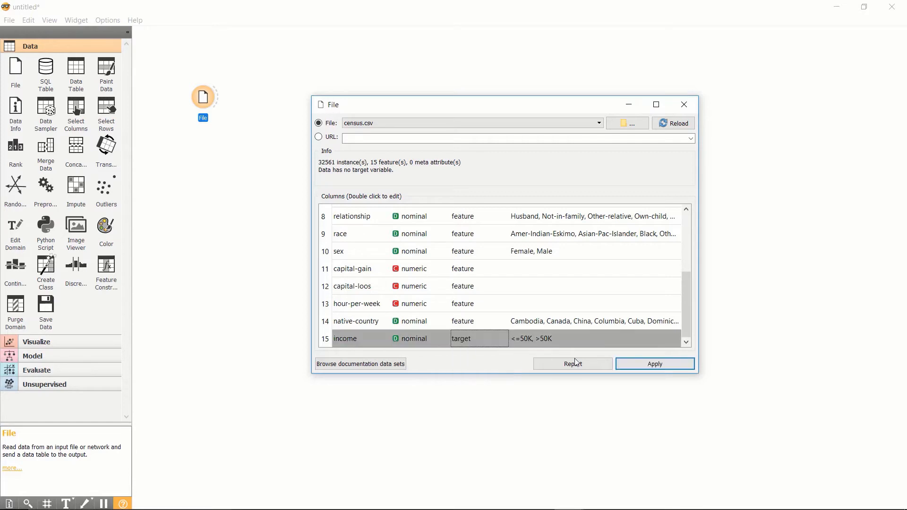
click(637, 365)
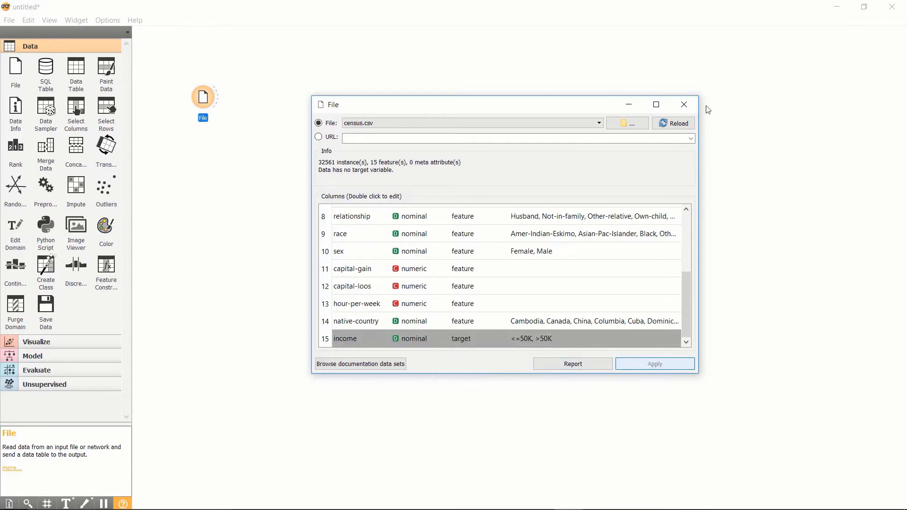
click(684, 105)
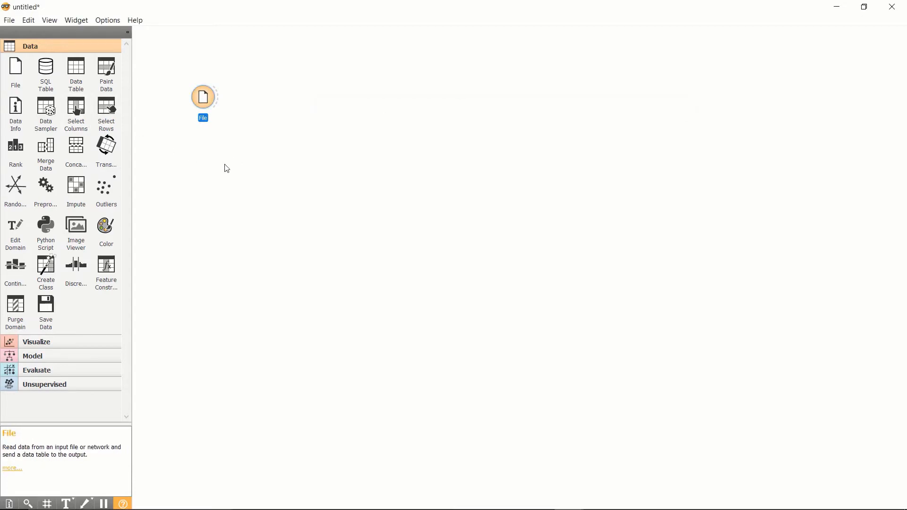
Place a Data Table above the File widget, link File to it and view the loaded records
drag(208, 101, 210, 163)
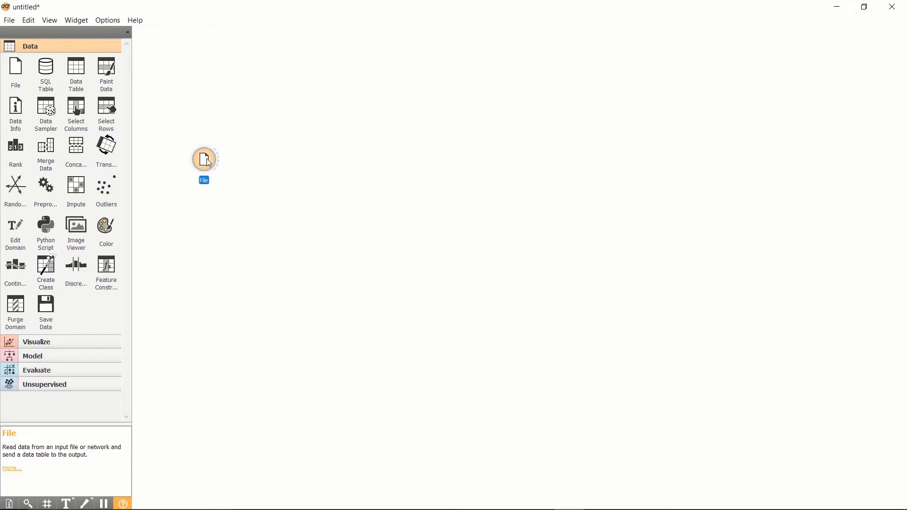
click(88, 75)
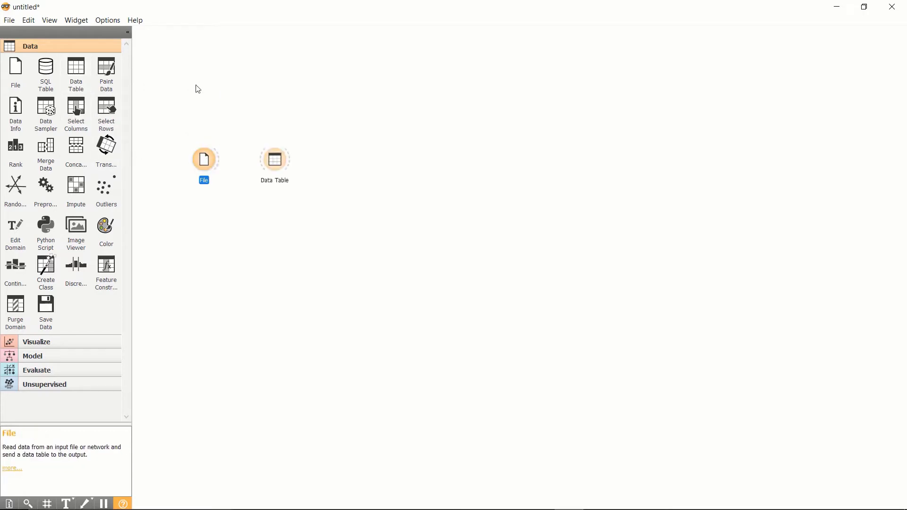
drag(275, 159, 289, 99)
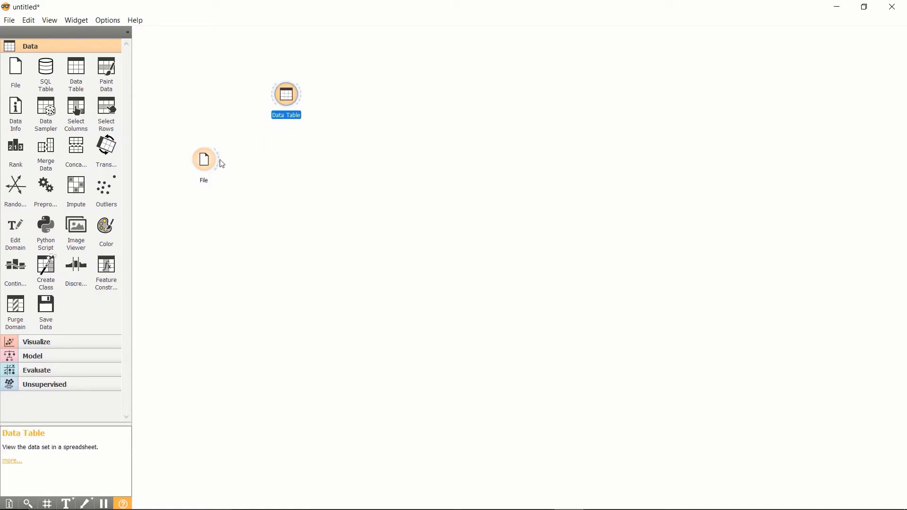
drag(222, 164, 271, 93)
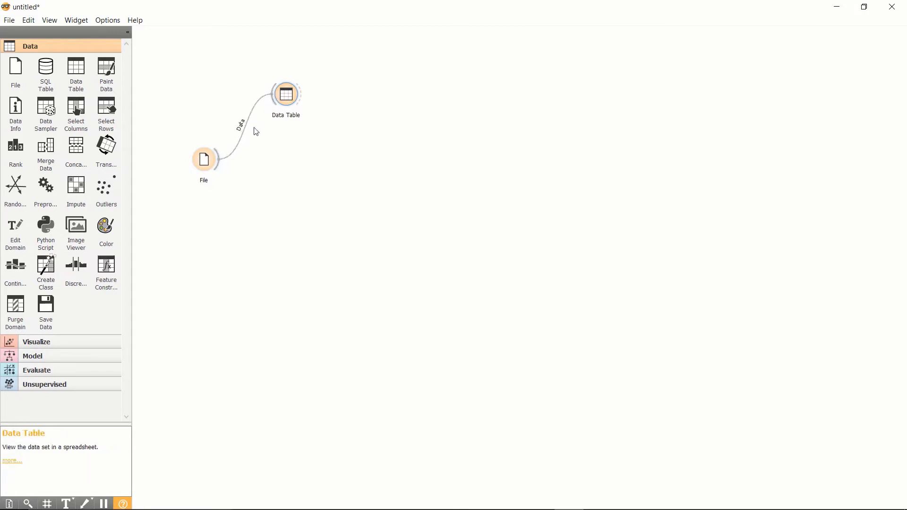
double_click(289, 95)
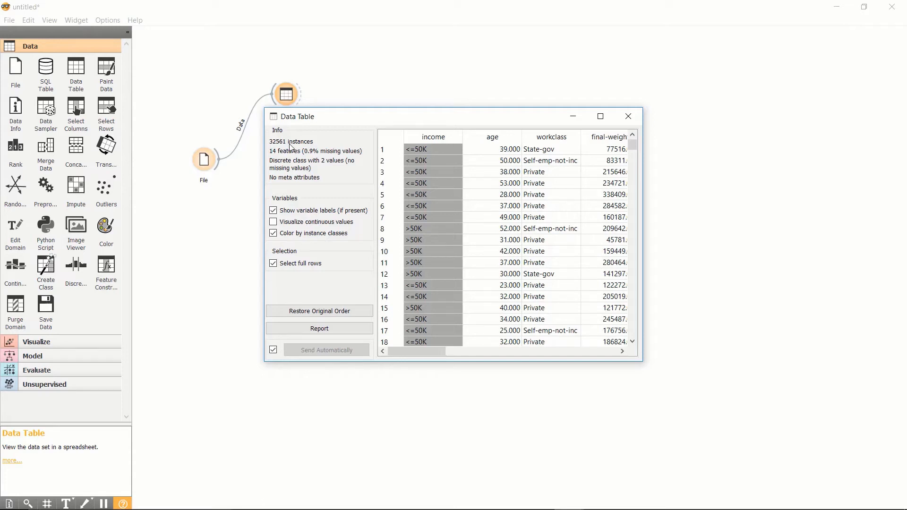
click(627, 118)
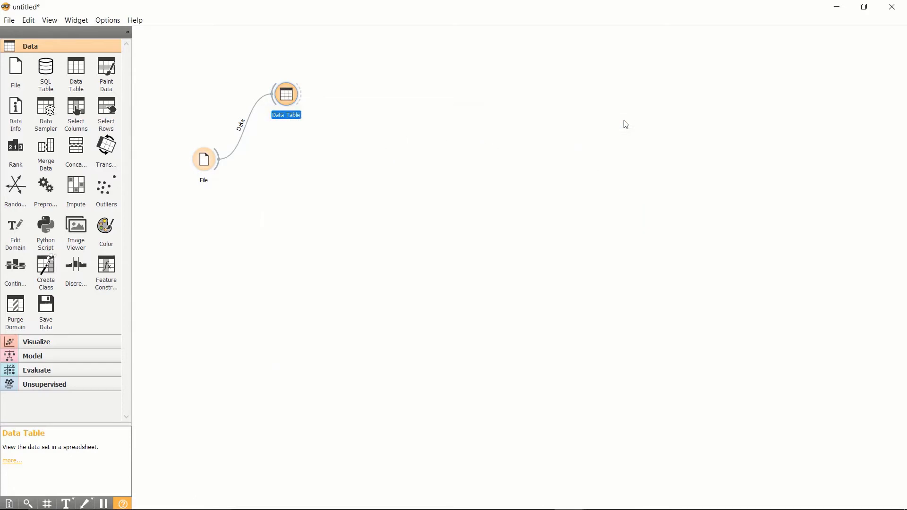
Add a Data Sampler widget below the Data Table and link the File widget's data to it
mouse_move(211, 164)
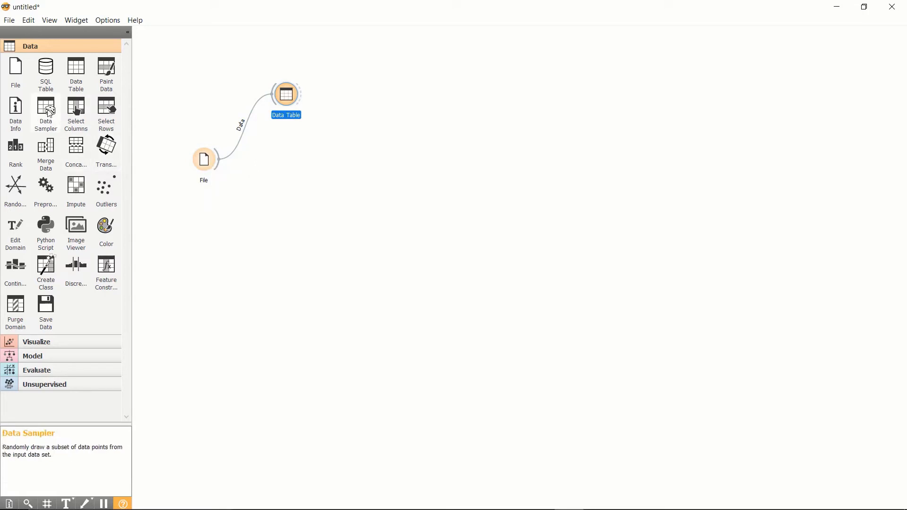
click(308, 196)
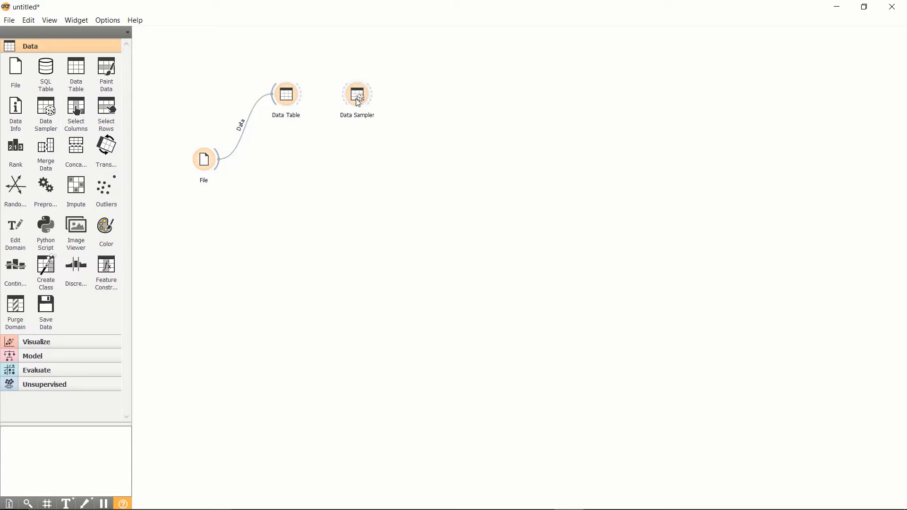
drag(358, 99, 303, 184)
drag(220, 169, 293, 182)
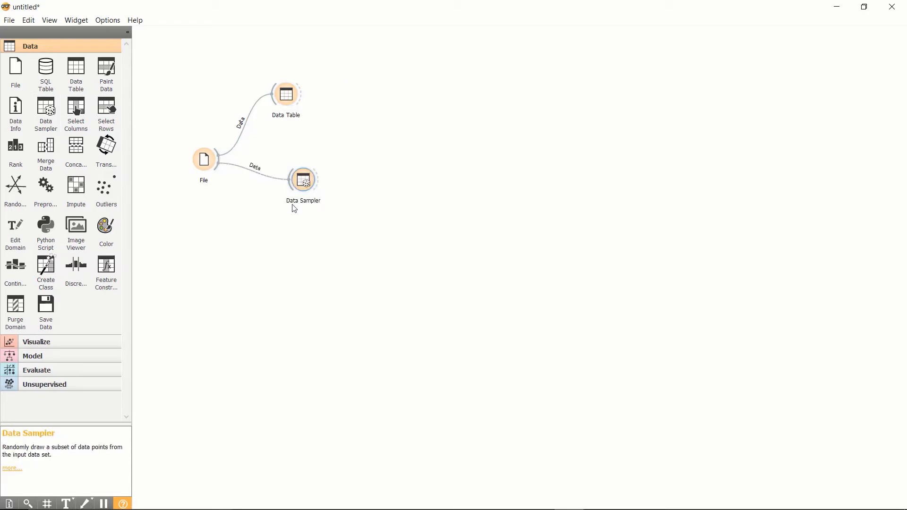
Lower the Data Sampler's fixed proportion of data to yield a sample of 2605 instances, and close its dialog
click(308, 185)
double_click(305, 181)
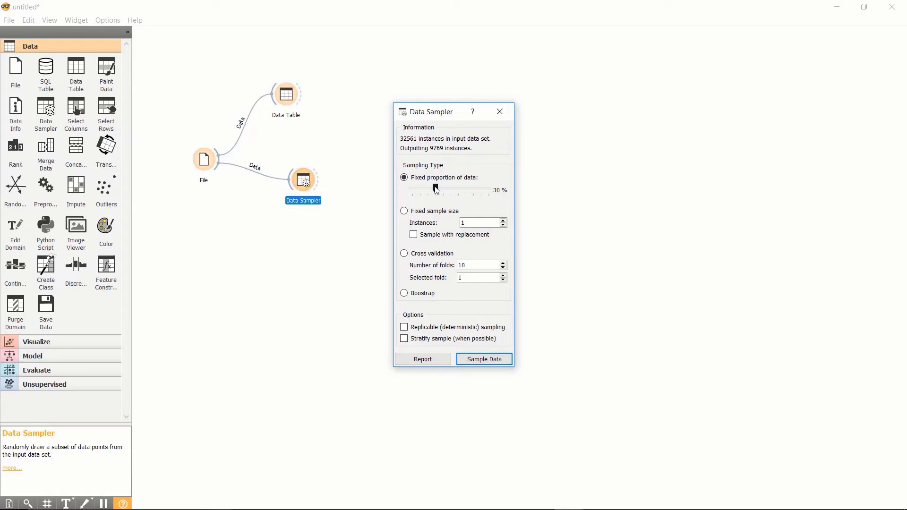
drag(437, 190, 422, 190)
drag(423, 190, 419, 190)
drag(418, 189, 418, 189)
click(507, 112)
Add a second Data Table, feed it the Data Sampler's data sample and view the sampled records
click(85, 76)
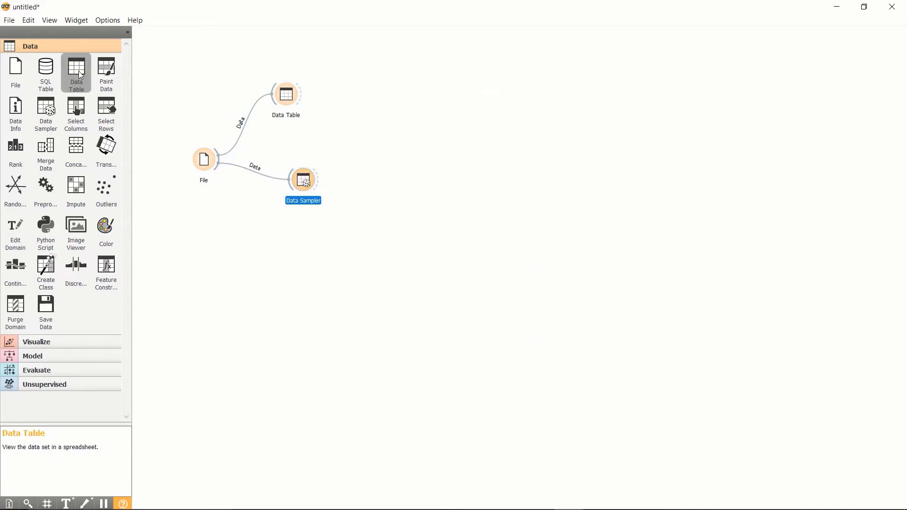
drag(378, 185, 288, 274)
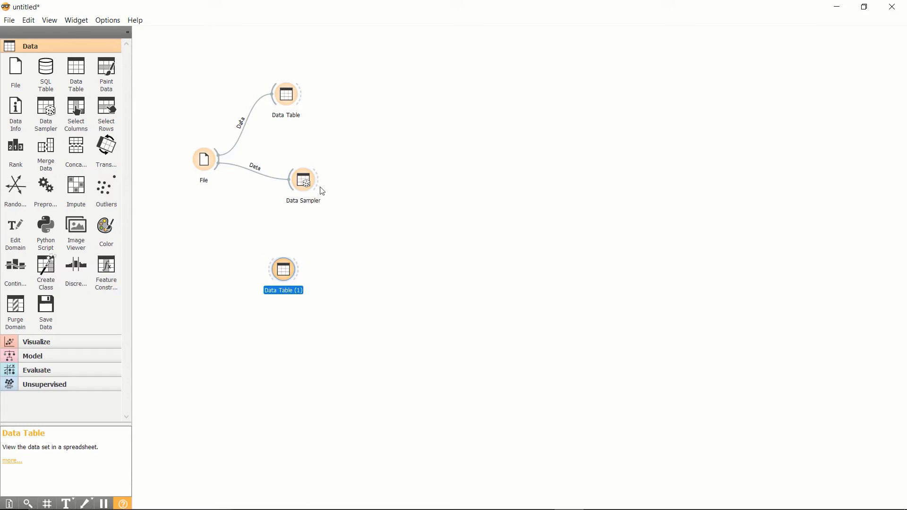
drag(321, 189, 376, 89)
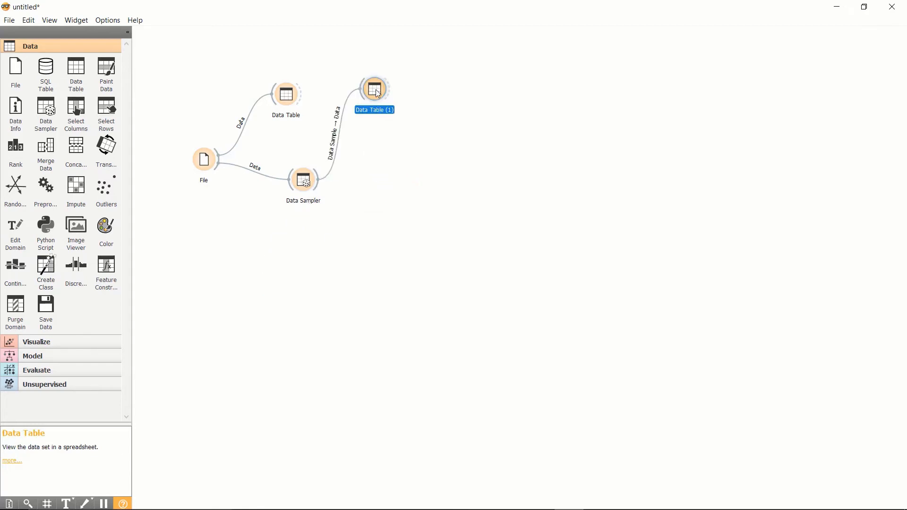
double_click(376, 89)
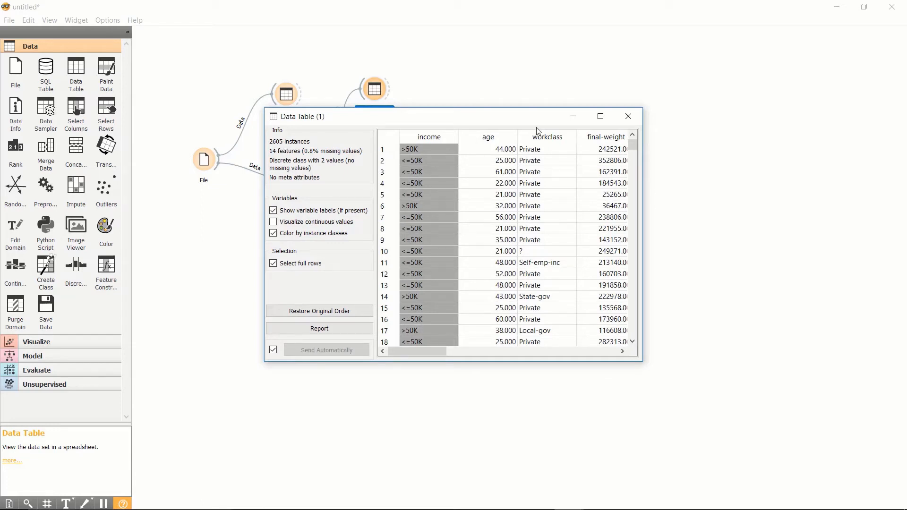
click(629, 116)
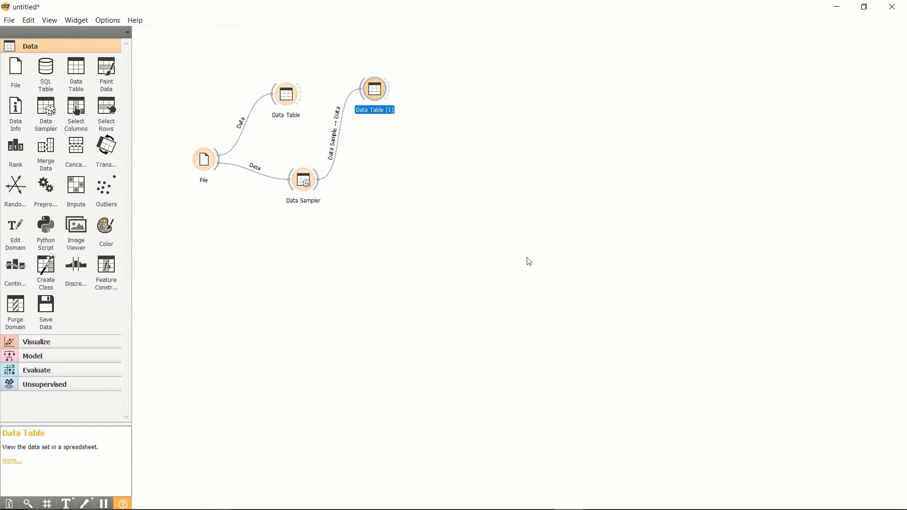
click(530, 262)
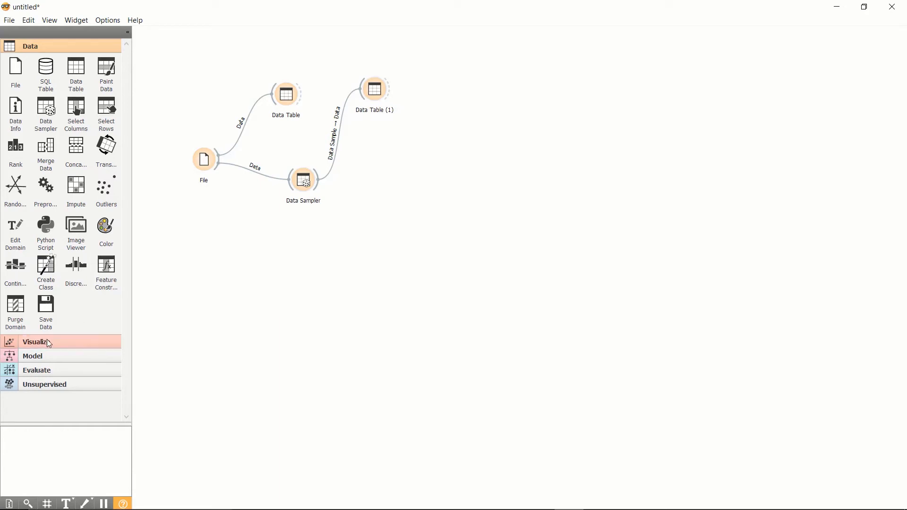
Add a CN2 Rule Induction widget and link the Data Sampler's data sample to its data input
click(30, 359)
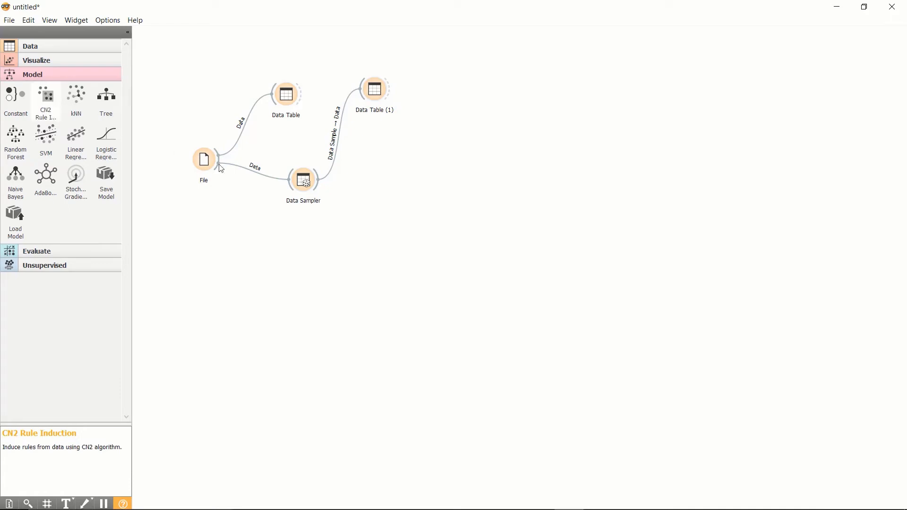
click(445, 91)
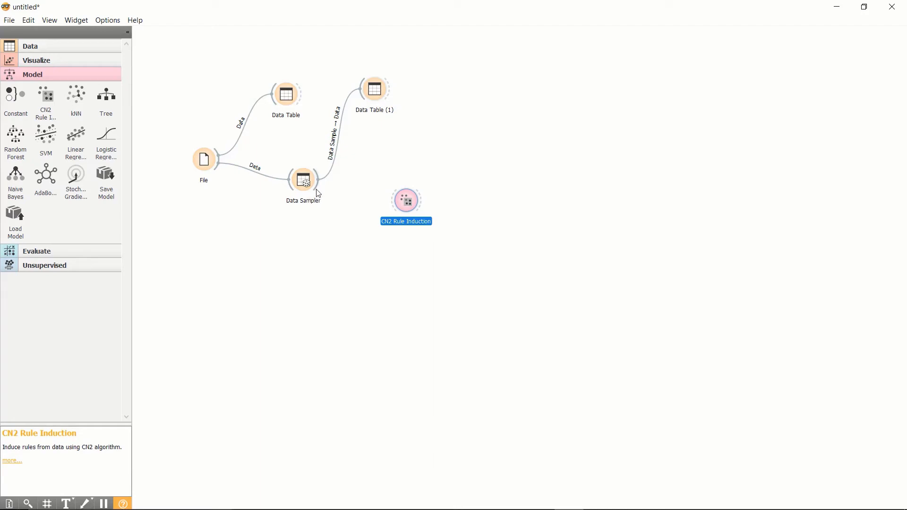
drag(318, 191, 393, 201)
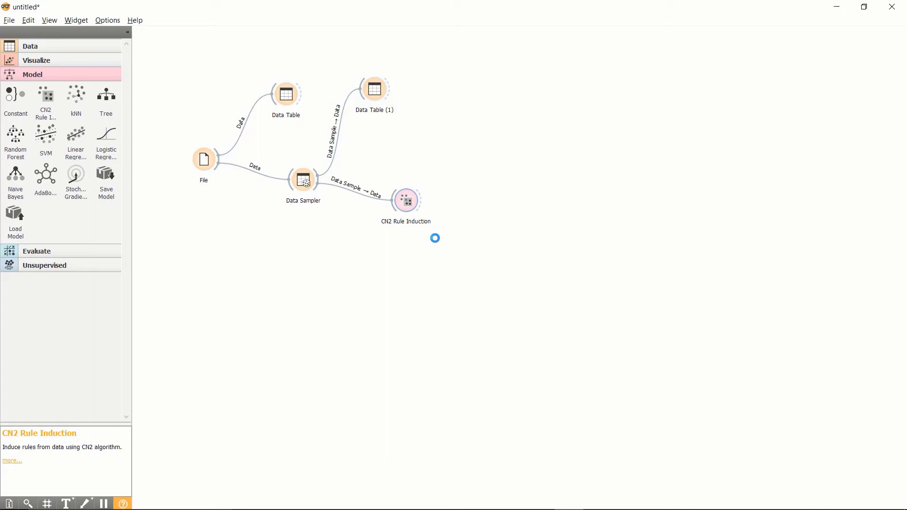
click(436, 238)
Add a CN2 Rule Viewer and link the CN2 Rule Induction classifier to it
click(37, 60)
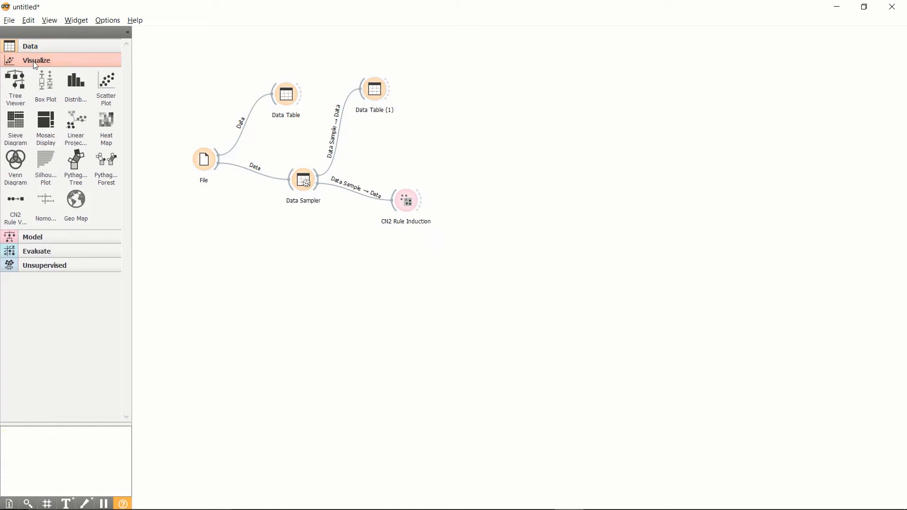
click(14, 209)
drag(422, 202, 463, 204)
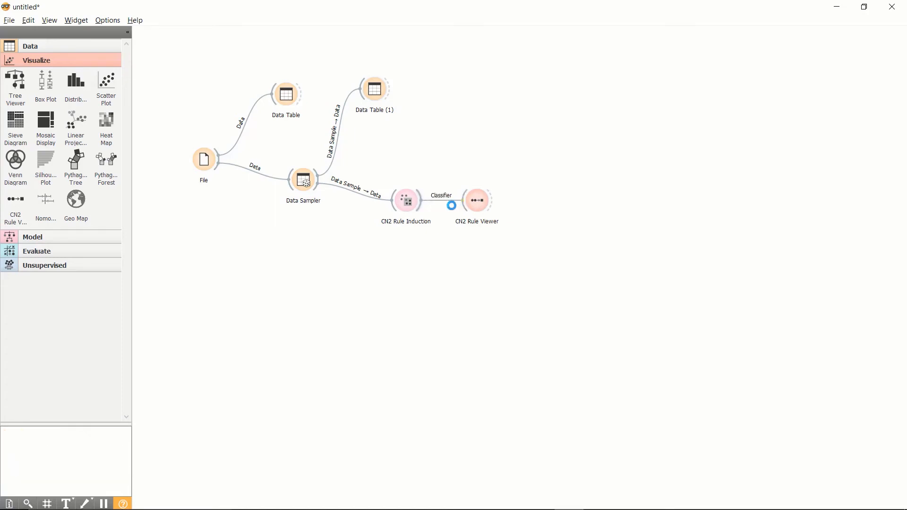
Open the CN2 Rule Viewer, widen it to show all columns, review the induced income rules and close it
click(483, 205)
double_click(481, 200)
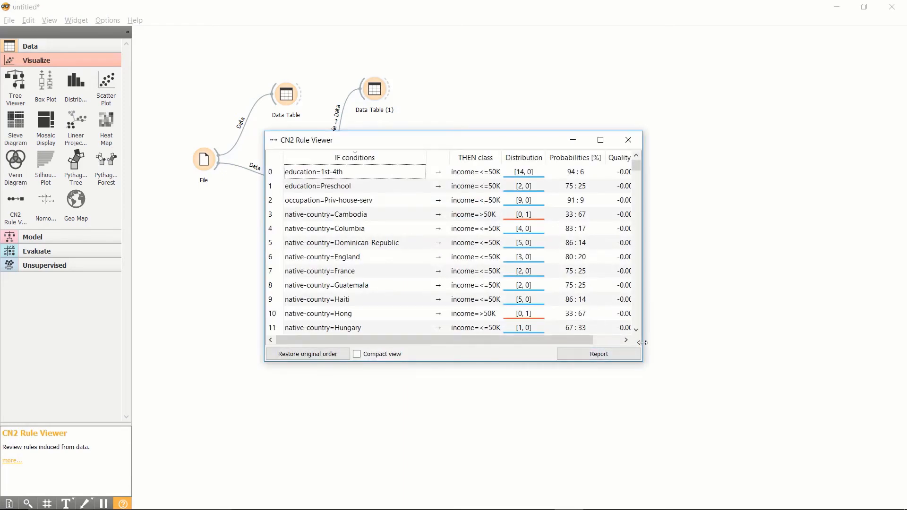
drag(644, 343, 717, 342)
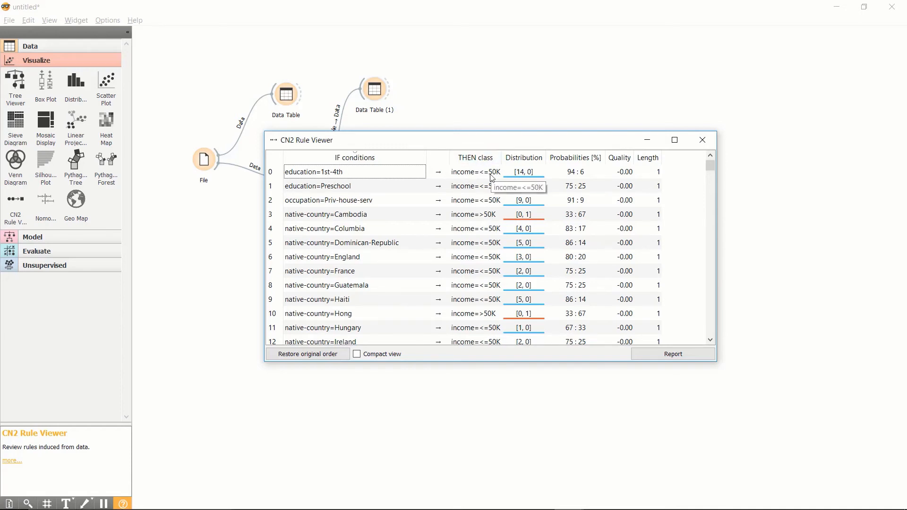
mouse_move(540, 181)
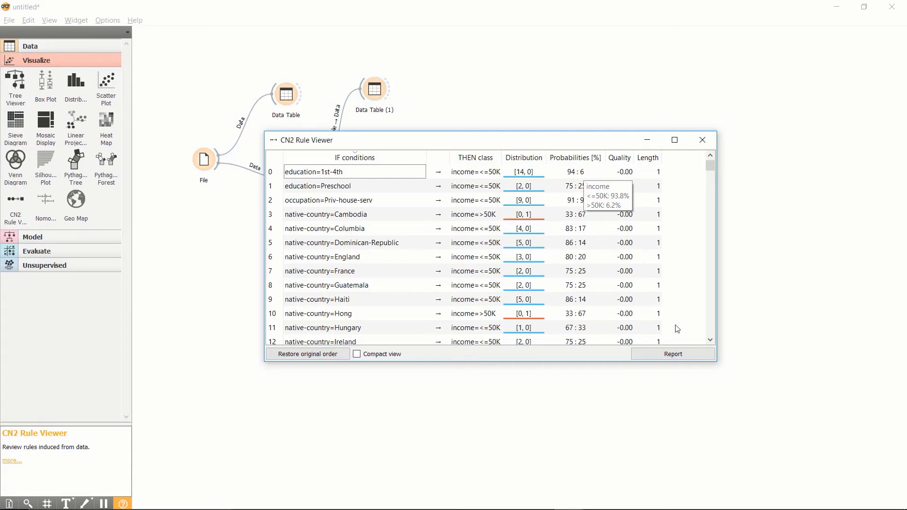
drag(710, 341, 709, 341)
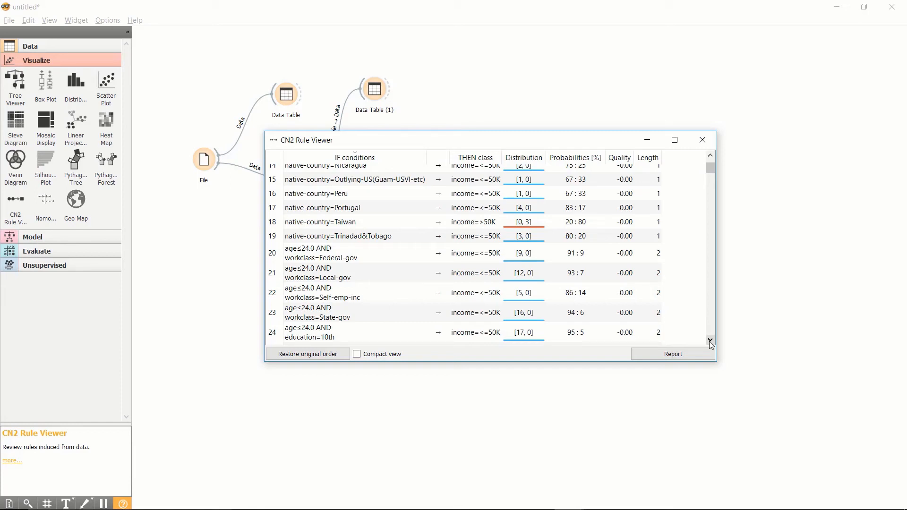
click(702, 140)
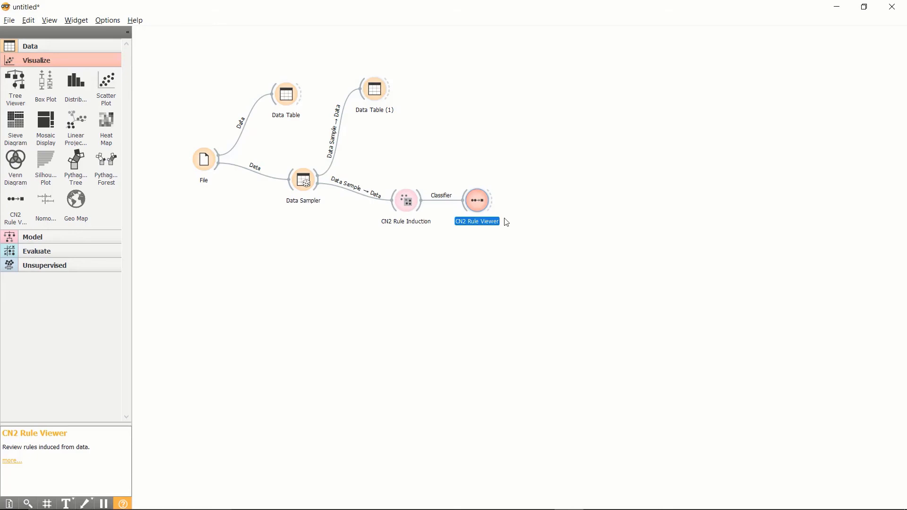
Add a Test & Score widget fed by the CN2 Rule Induction learner and the Data Sampler's data sample, moving the CN2 Rule Viewer lower
click(31, 255)
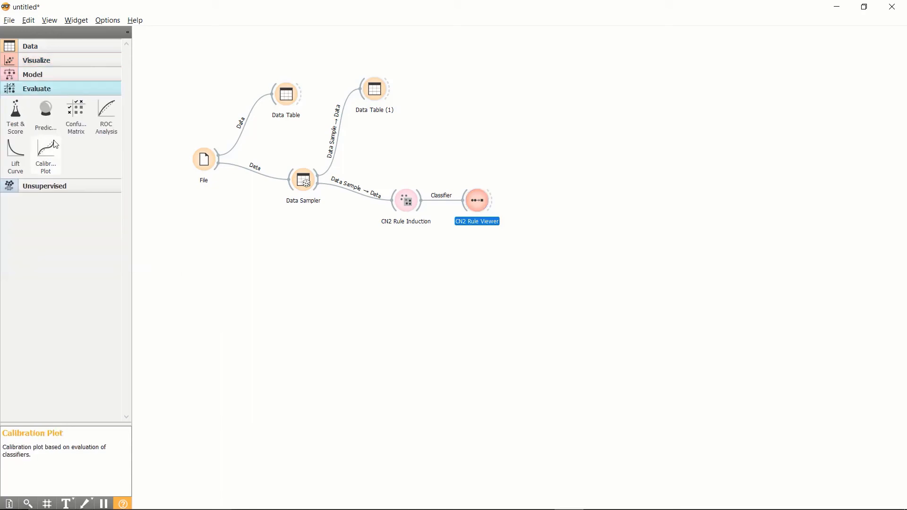
click(17, 113)
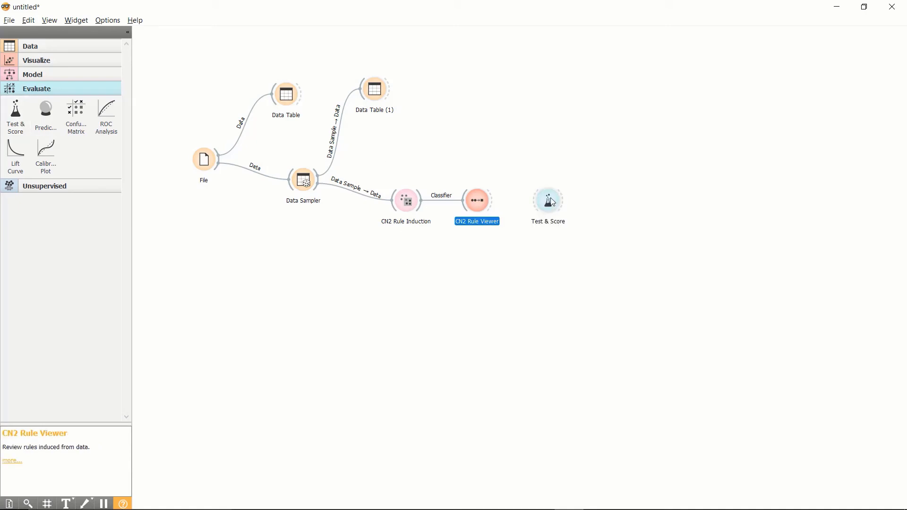
drag(480, 200, 468, 313)
drag(548, 203, 488, 156)
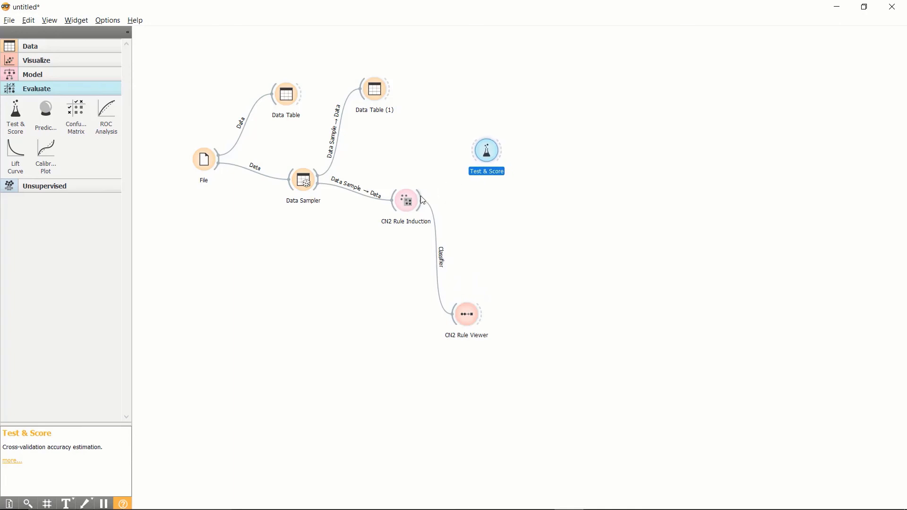
drag(423, 201, 474, 153)
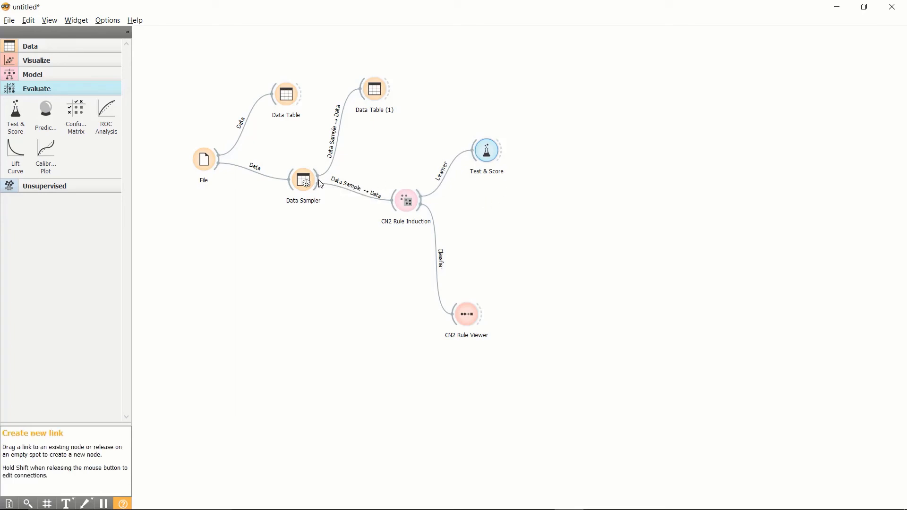
drag(321, 182, 476, 146)
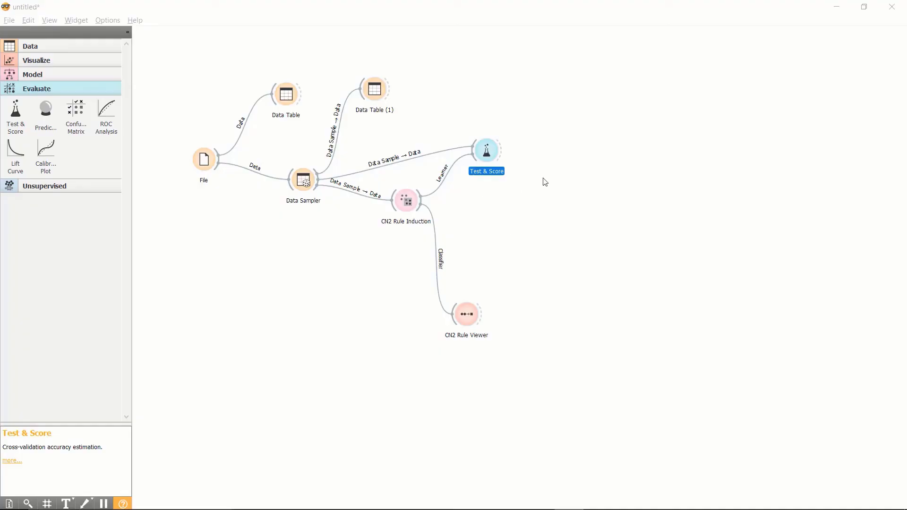
Open Test & Score and examine the CN2 evaluation results and the random sampling options for training set size and train/test repeats
double_click(491, 153)
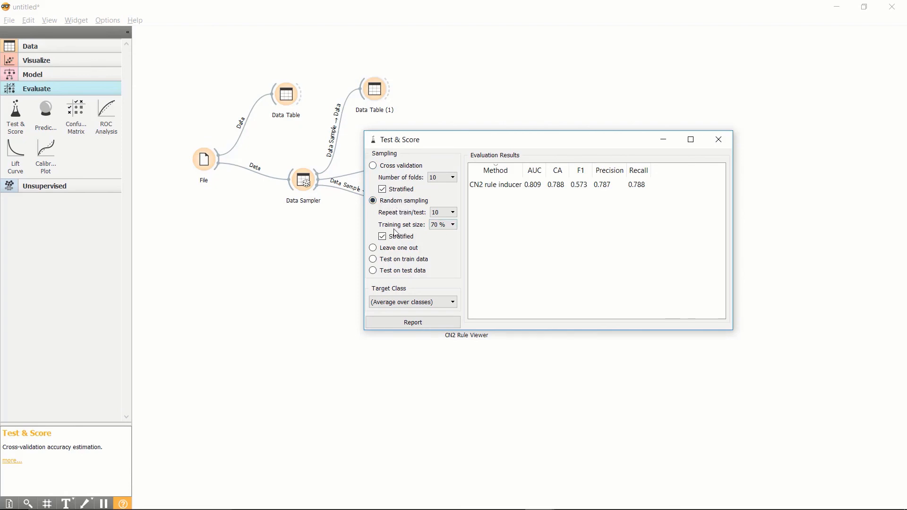
click(452, 226)
click(452, 227)
click(439, 213)
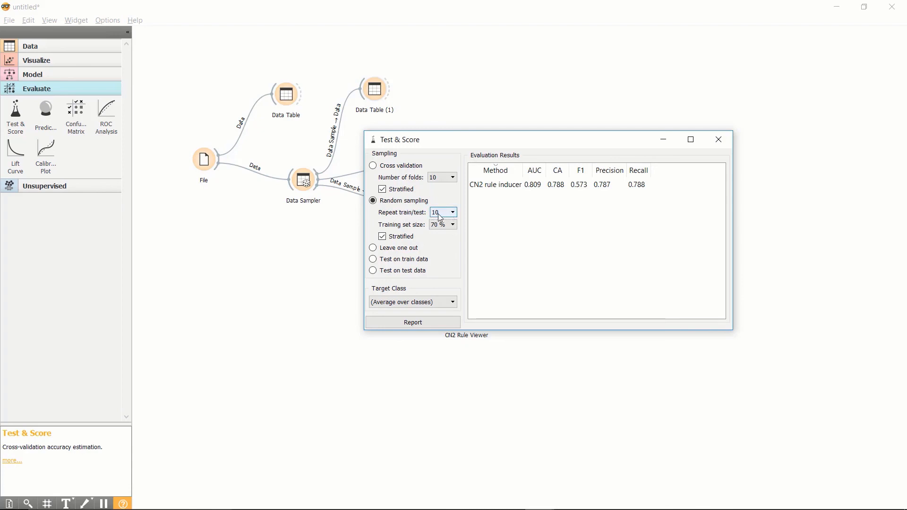